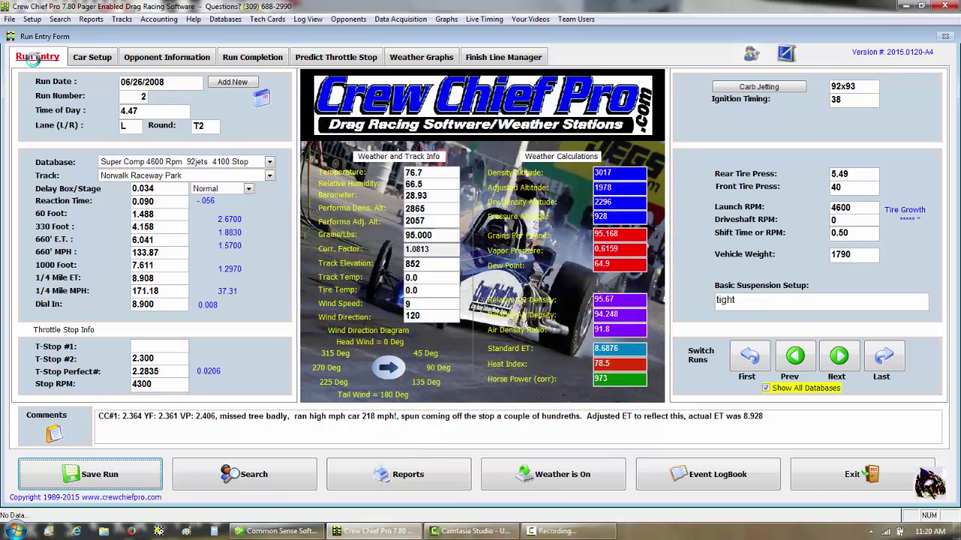
Step: Search your runs by opponent number 4655 and open the matching run
{"action": "left_click", "coordinate": [60, 19]}
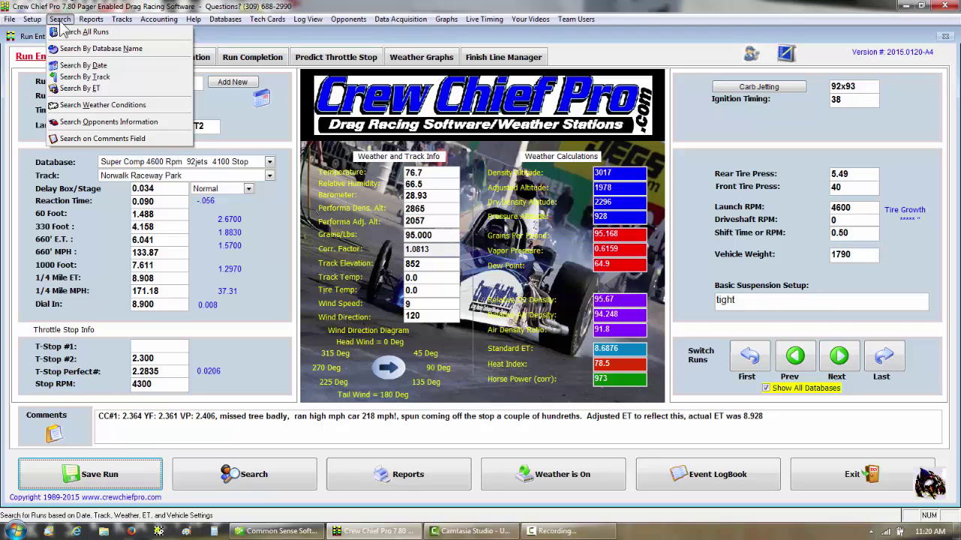
{"action": "left_click", "coordinate": [84, 122]}
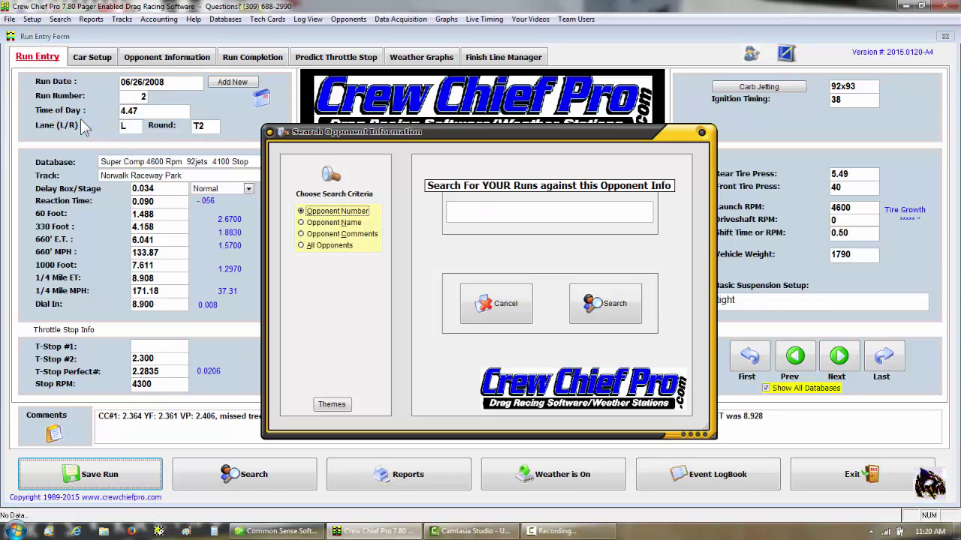
{"action": "left_click", "coordinate": [317, 214]}
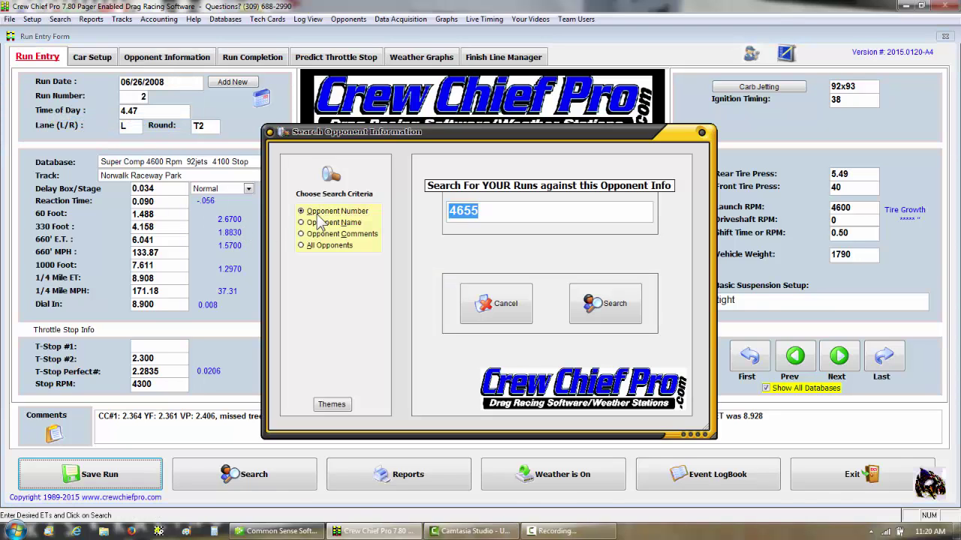
{"action": "key", "text": "Return"}
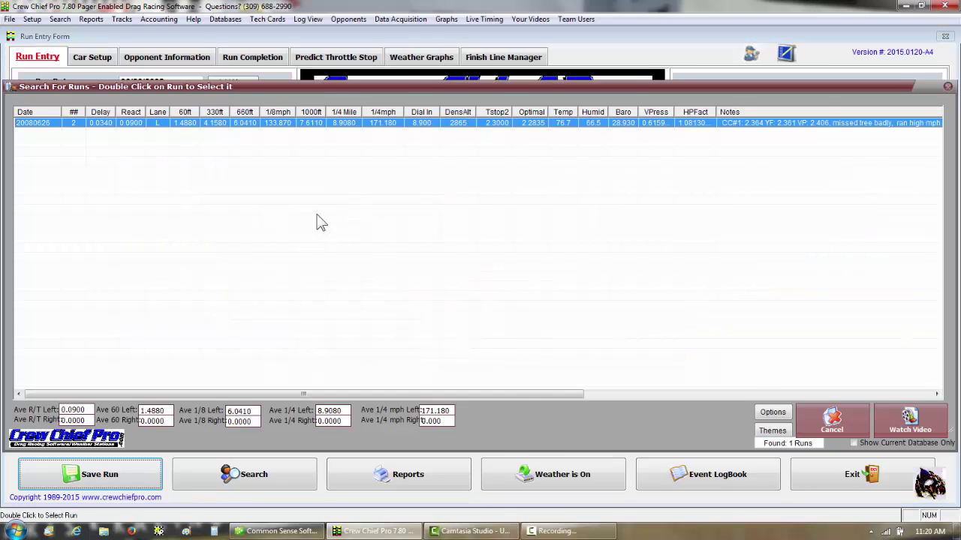
{"action": "double_click", "coordinate": [321, 222]}
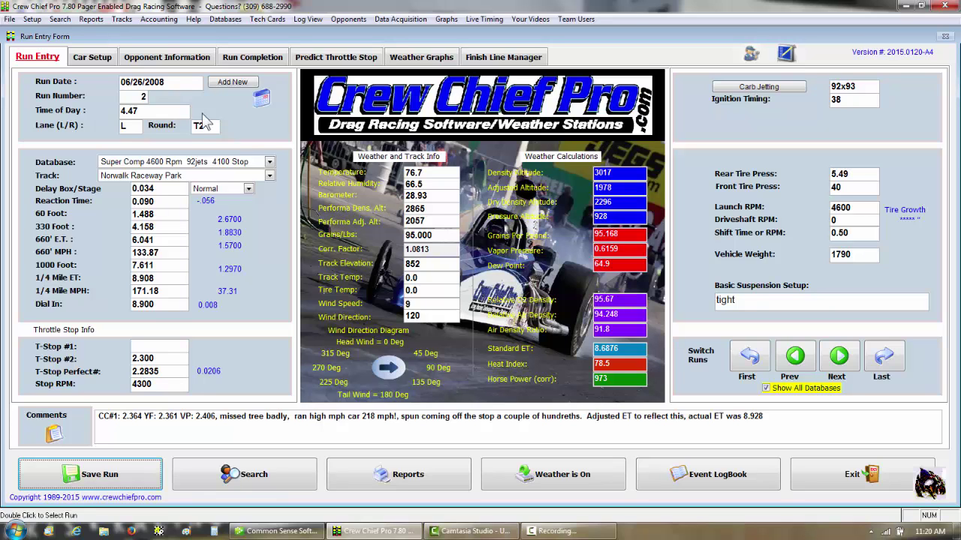
Step: Show the run's opponent information and launch the Time Slip Simulator from it
{"action": "left_click", "coordinate": [165, 59]}
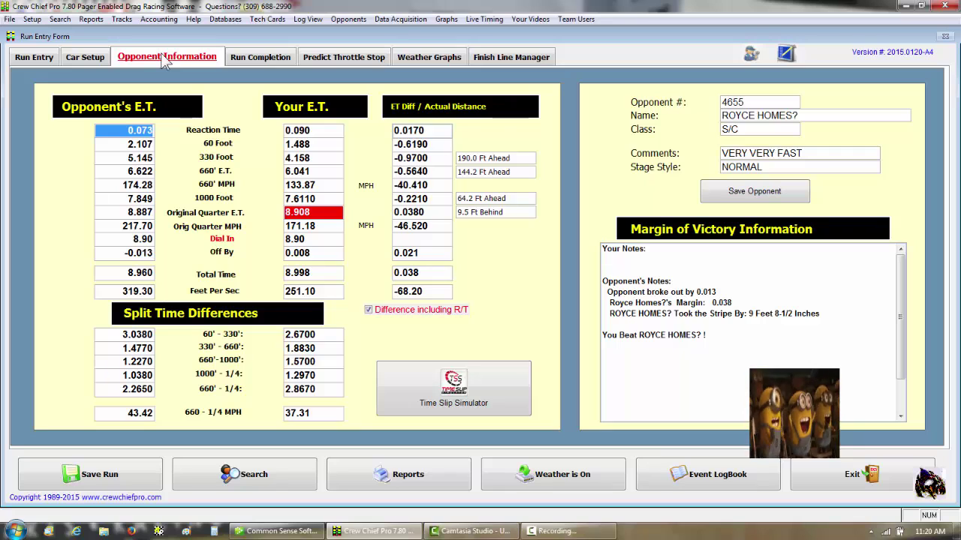
{"action": "left_click", "coordinate": [423, 392]}
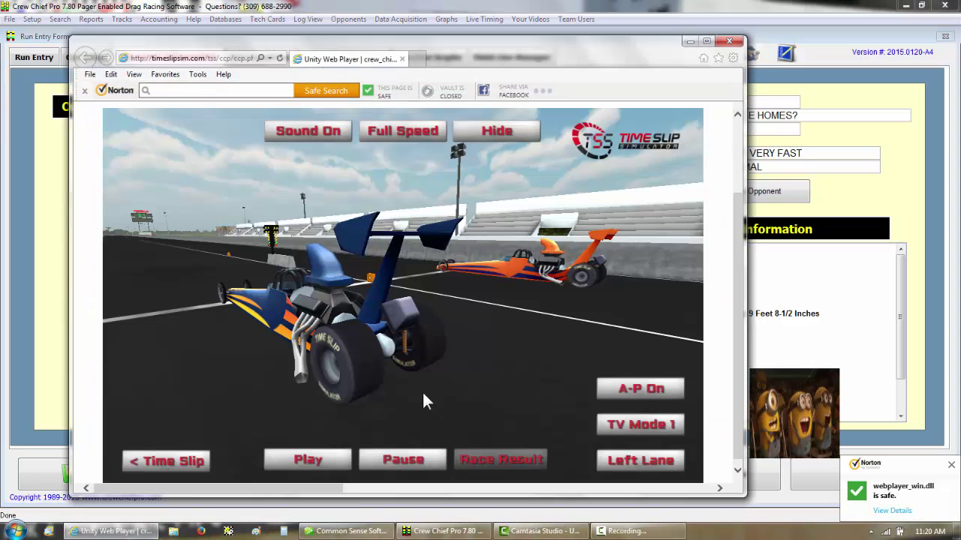
Step: Set the race simulation to the Right Lane with the Watch Opp camera view
{"action": "left_click", "coordinate": [625, 459]}
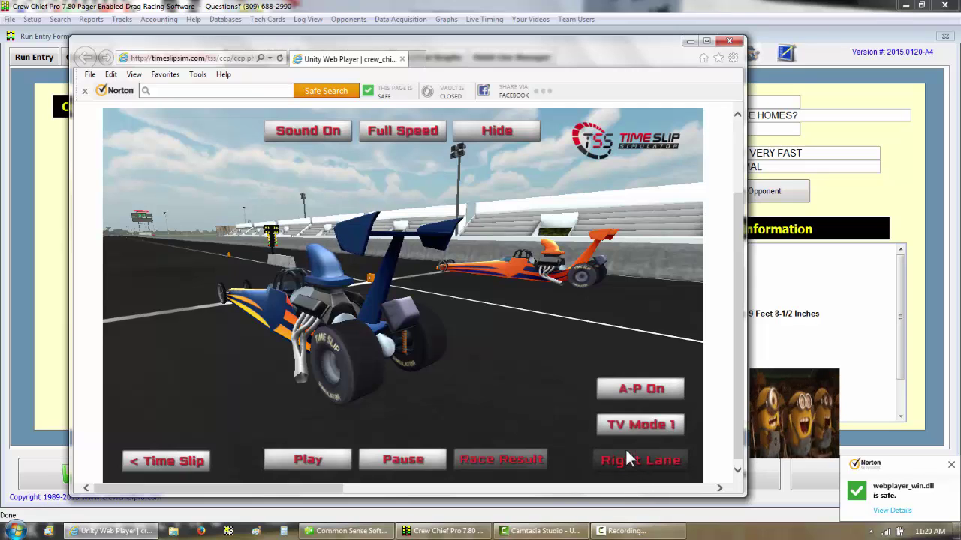
{"action": "left_click", "coordinate": [624, 426]}
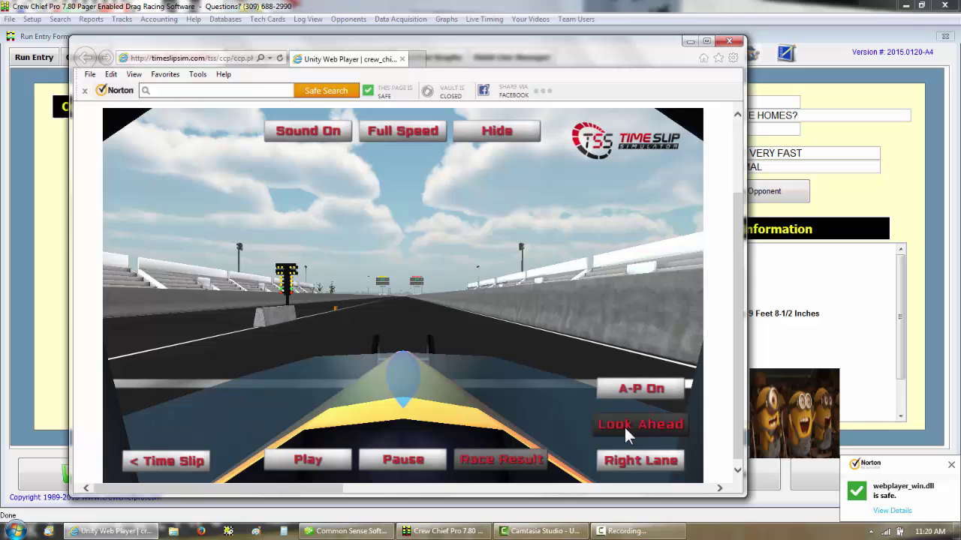
{"action": "left_click", "coordinate": [620, 424]}
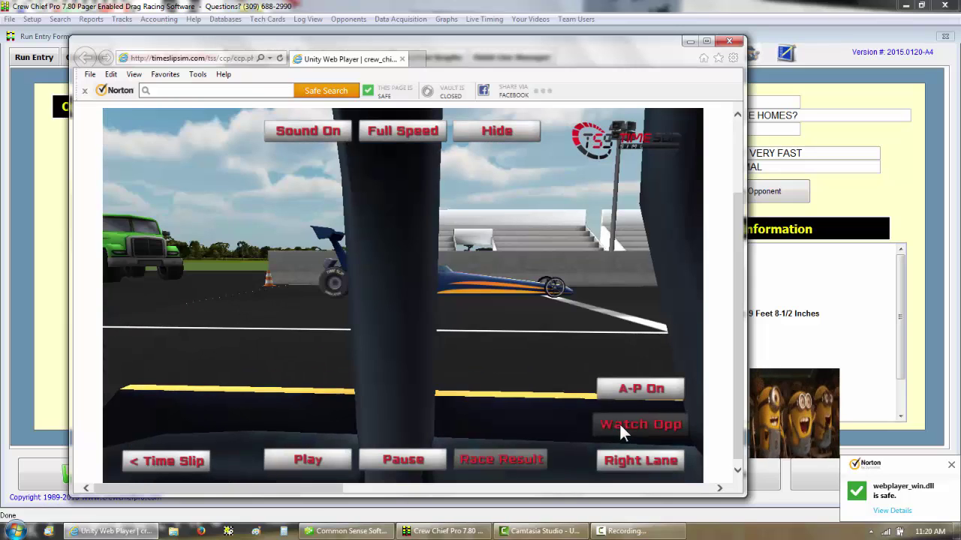
Step: Play the simulated race, resume it from the pause, and display the race results
{"action": "left_click", "coordinate": [324, 458]}
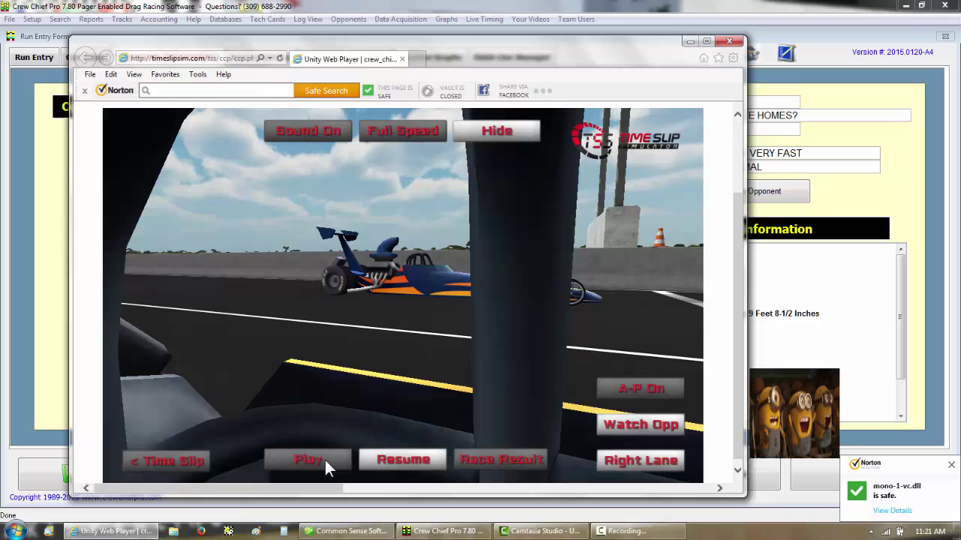
{"action": "left_click", "coordinate": [369, 461]}
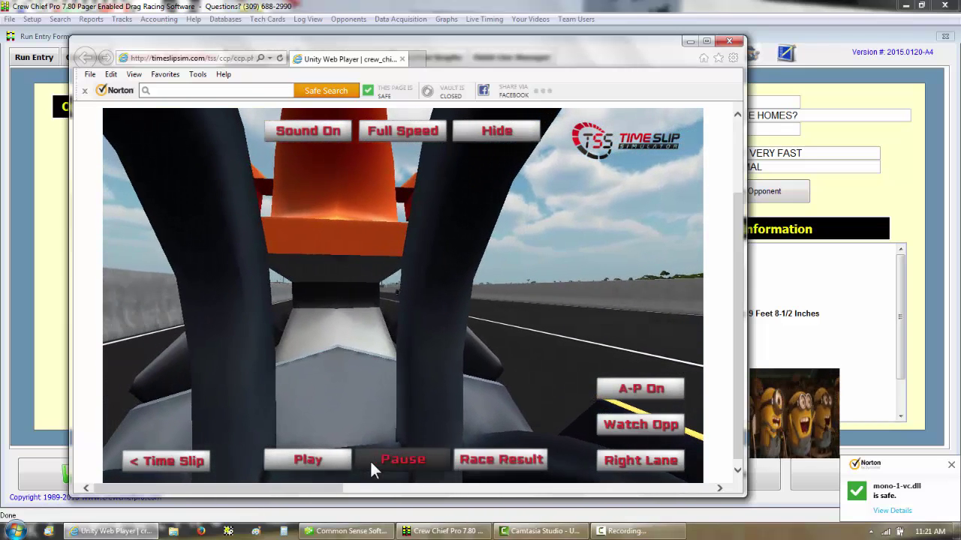
{"action": "left_click", "coordinate": [467, 459]}
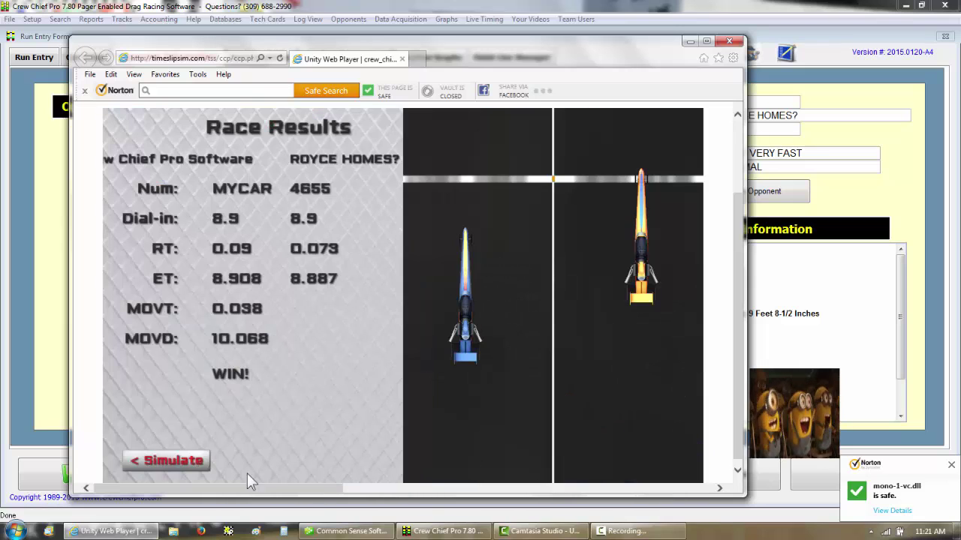
Step: Return from the race results to the simulation and switch the camera to Watch Opp for the Left Lane
{"action": "left_click", "coordinate": [188, 463]}
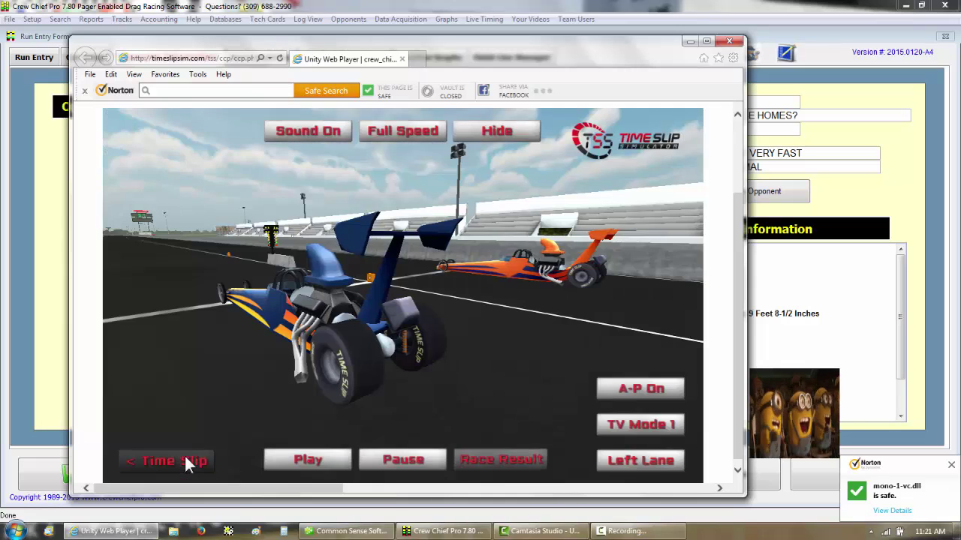
{"action": "left_click", "coordinate": [632, 422]}
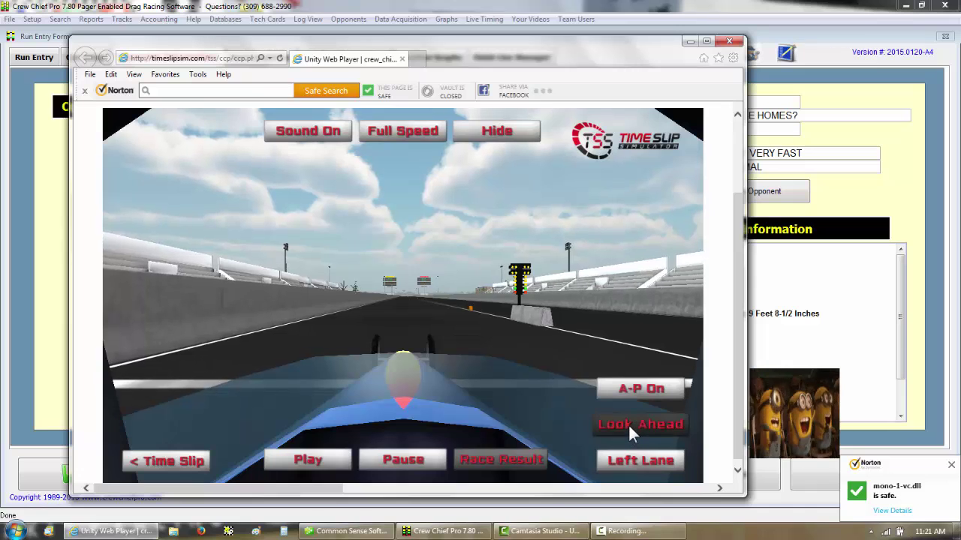
{"action": "left_click", "coordinate": [628, 424]}
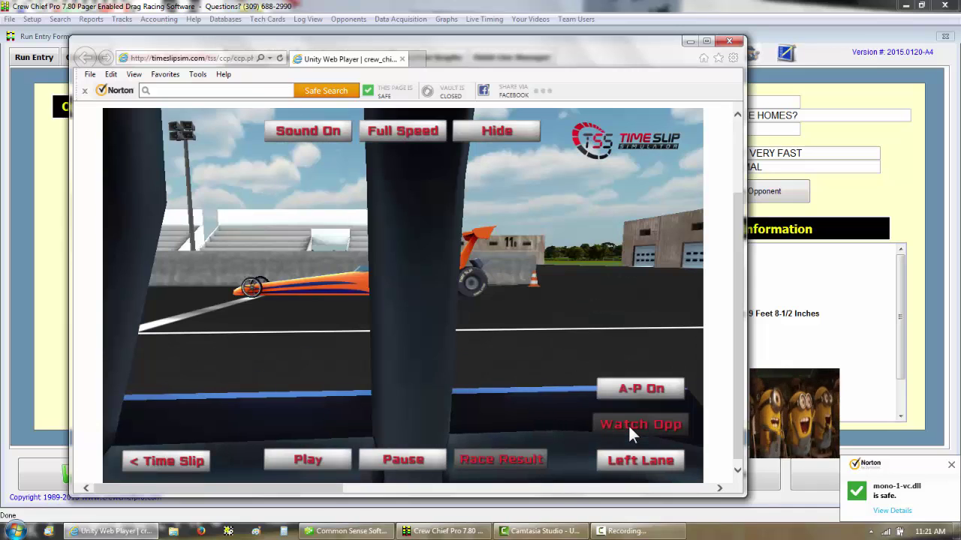
Step: Play the race from the Left Lane with the sound turned off, and close the simulator window
{"action": "left_click", "coordinate": [308, 463]}
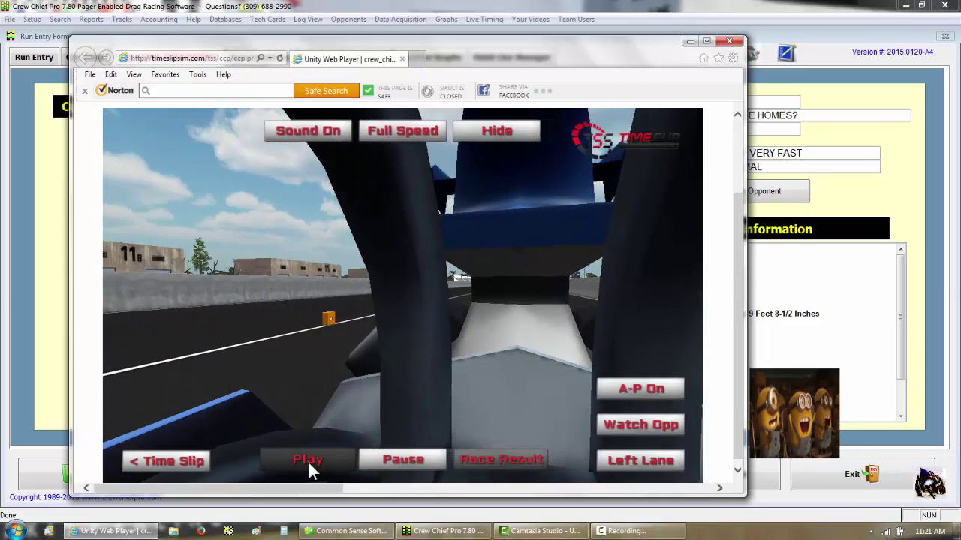
{"action": "left_click", "coordinate": [309, 461]}
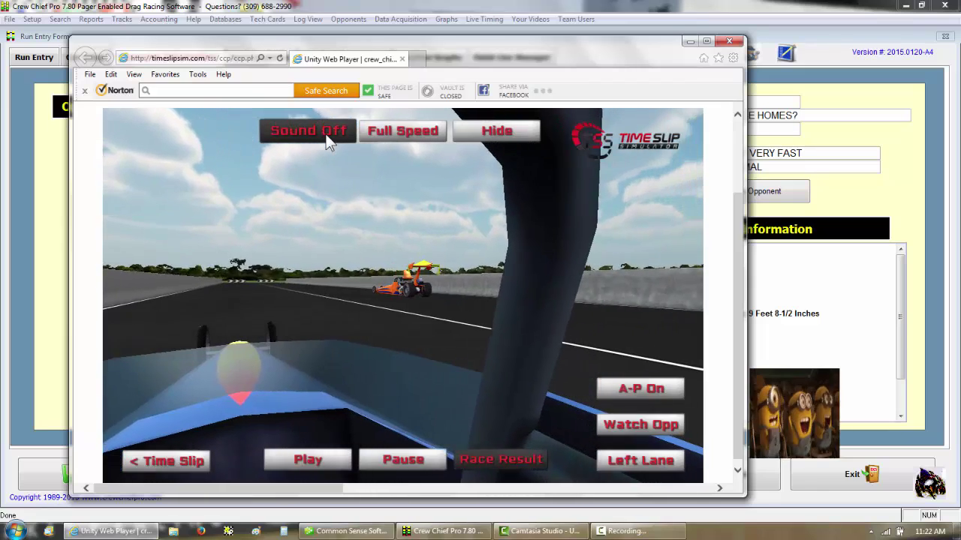
{"action": "left_click", "coordinate": [327, 141]}
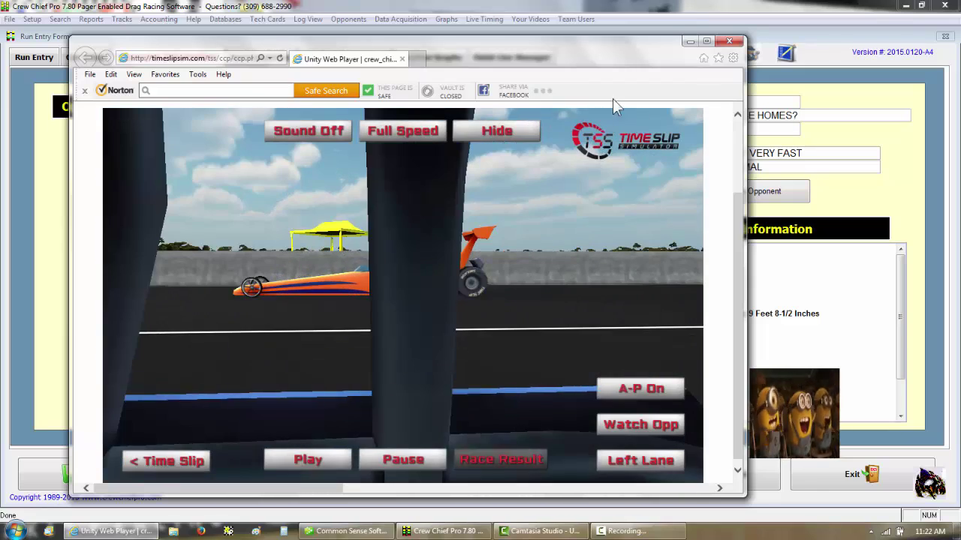
{"action": "left_click", "coordinate": [729, 41]}
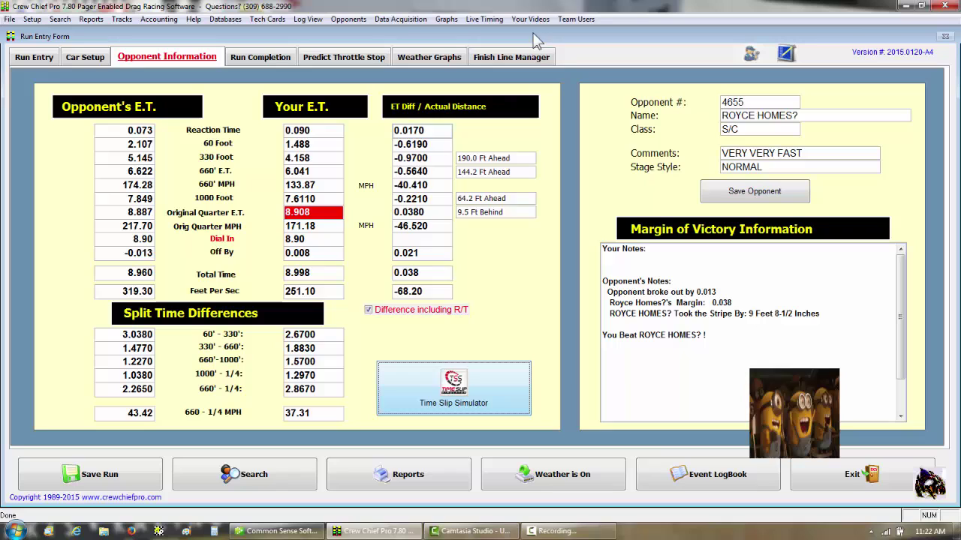
Step: In the Finish Line Manager, set the opponent's 1000-foot ET to 7.869 and quarter-mile ET to 8.908
{"action": "left_click", "coordinate": [510, 57]}
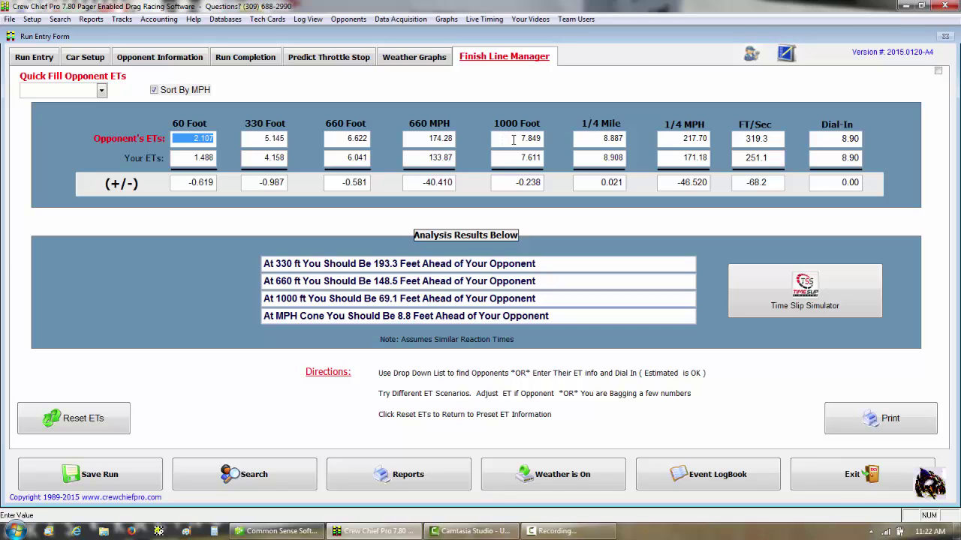
{"action": "left_click", "coordinate": [516, 138]}
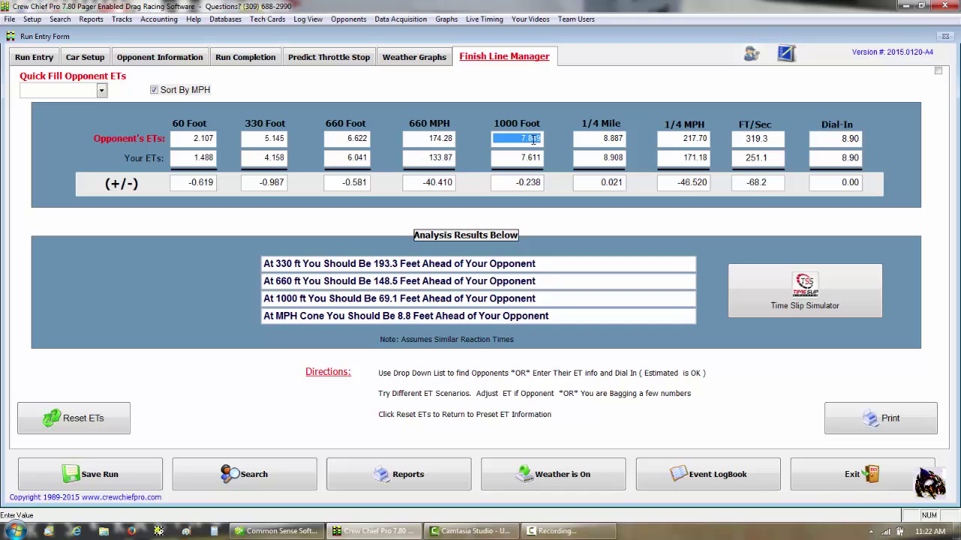
{"action": "left_click", "coordinate": [533, 139]}
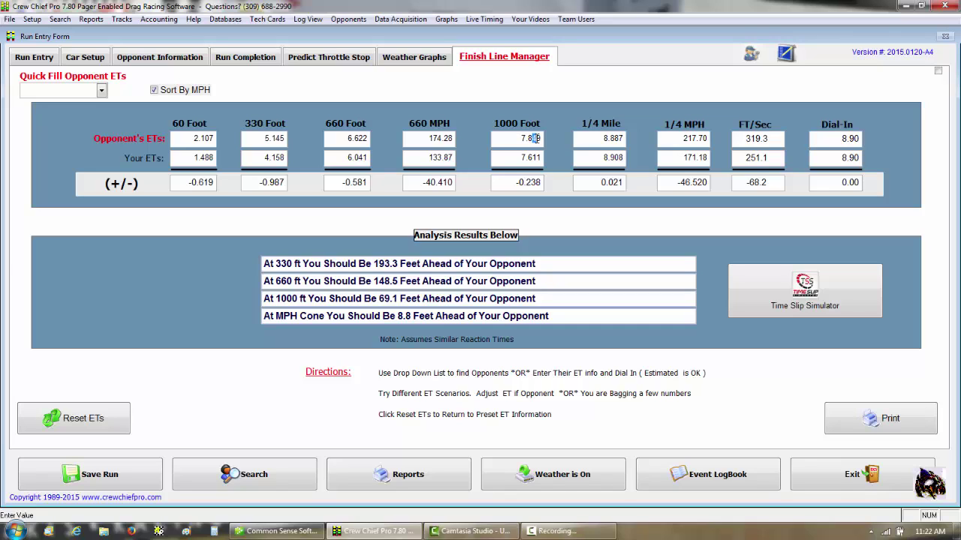
{"action": "left_click", "coordinate": [601, 138]}
{"action": "type", "text": "8.908"}
{"action": "key", "text": "Tab"}
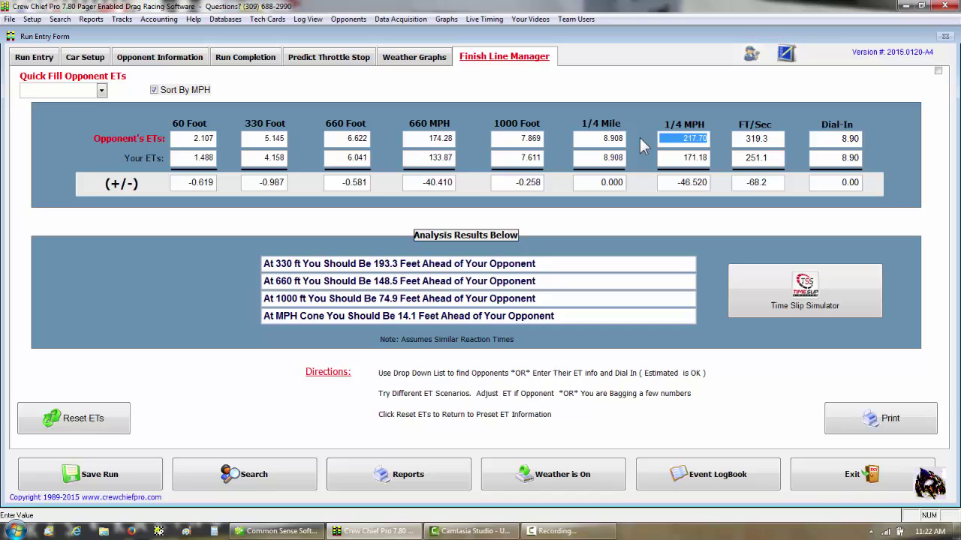
Step: Set the opponent's quarter-mile speed to 217.5 MPH
{"action": "type", "text": "217"}
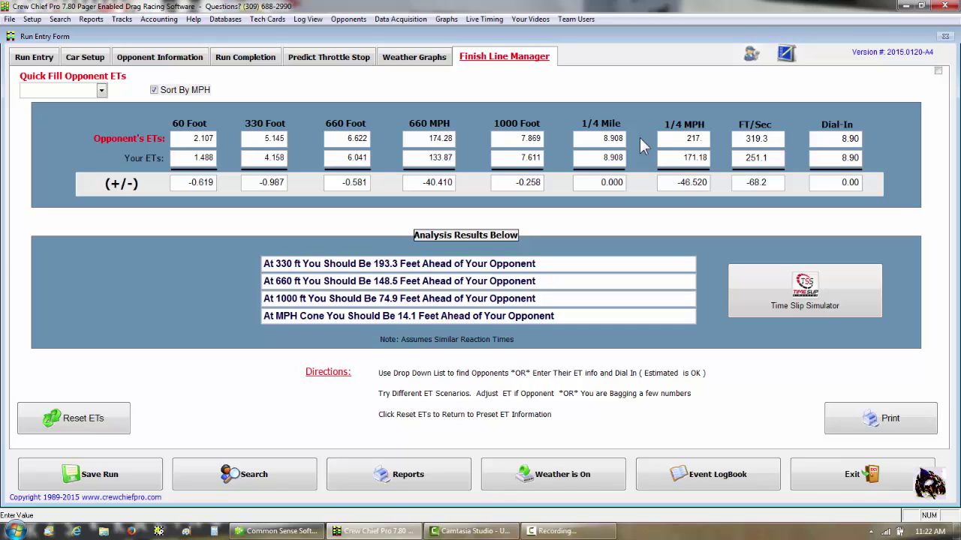
{"action": "type", "text": ".5"}
{"action": "key", "text": "Tab"}
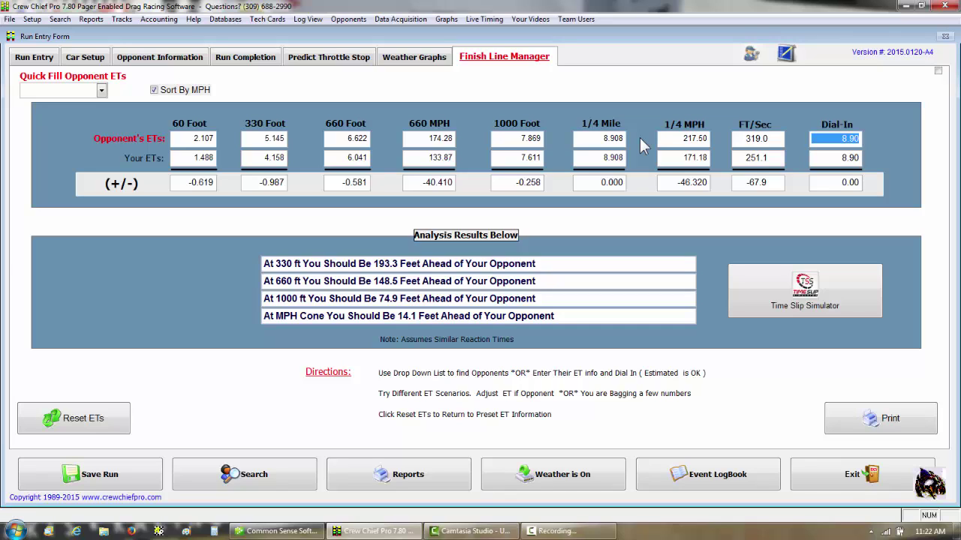
Step: Launch the Time Slip Simulator with the adjusted ETs and run the race with the sound off, resuming it from the pause
{"action": "left_click", "coordinate": [781, 283]}
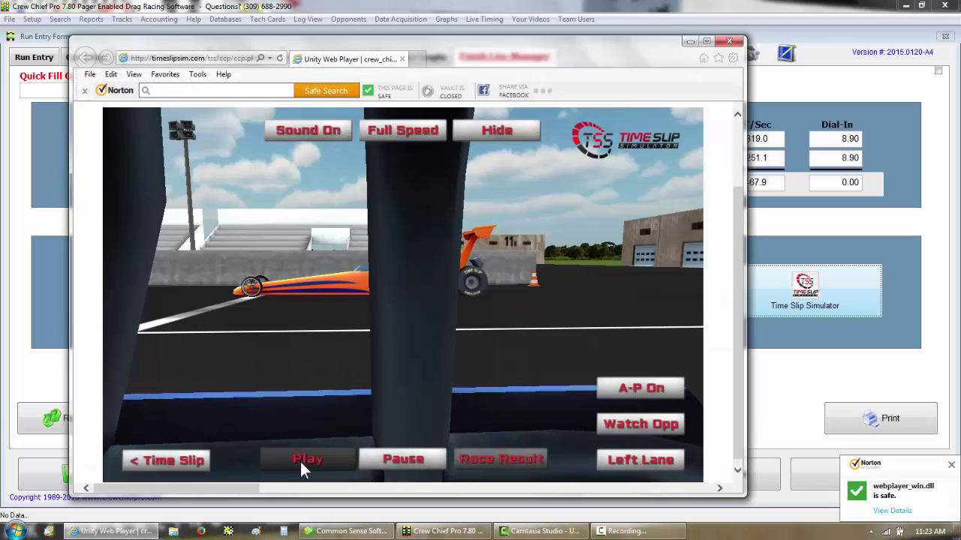
{"action": "left_click", "coordinate": [308, 133]}
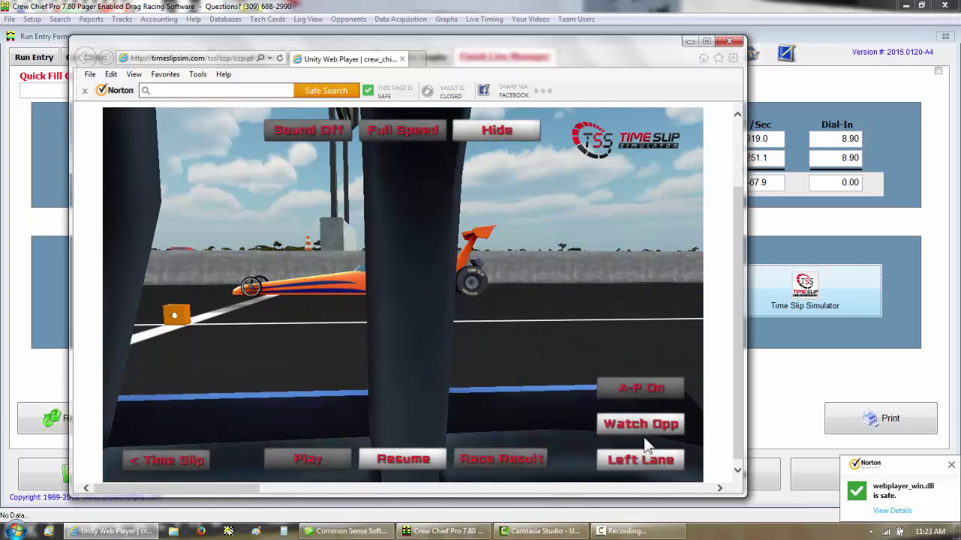
{"action": "left_click", "coordinate": [432, 461]}
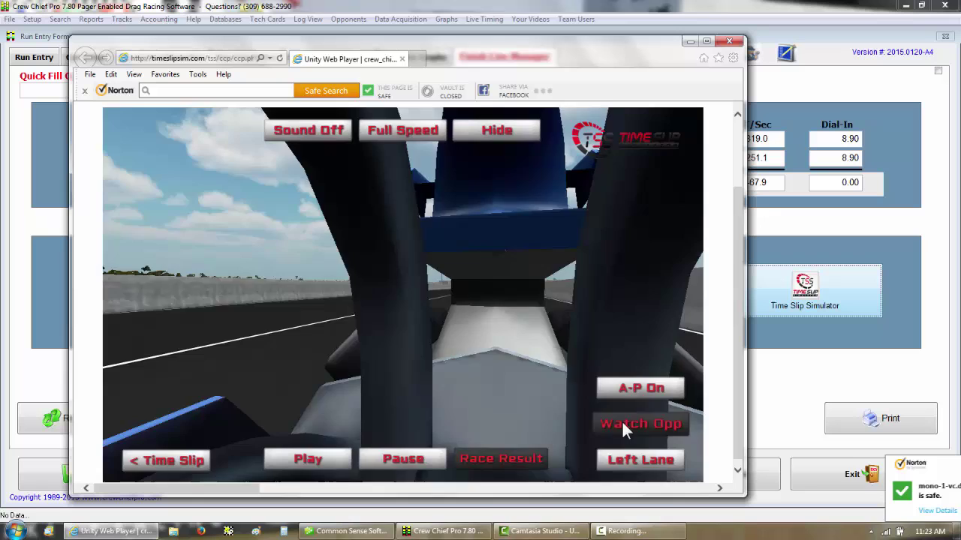
Step: Switch the simulation camera to the Look Down view and replay the race
{"action": "left_click", "coordinate": [622, 420]}
{"action": "left_click", "coordinate": [622, 420]}
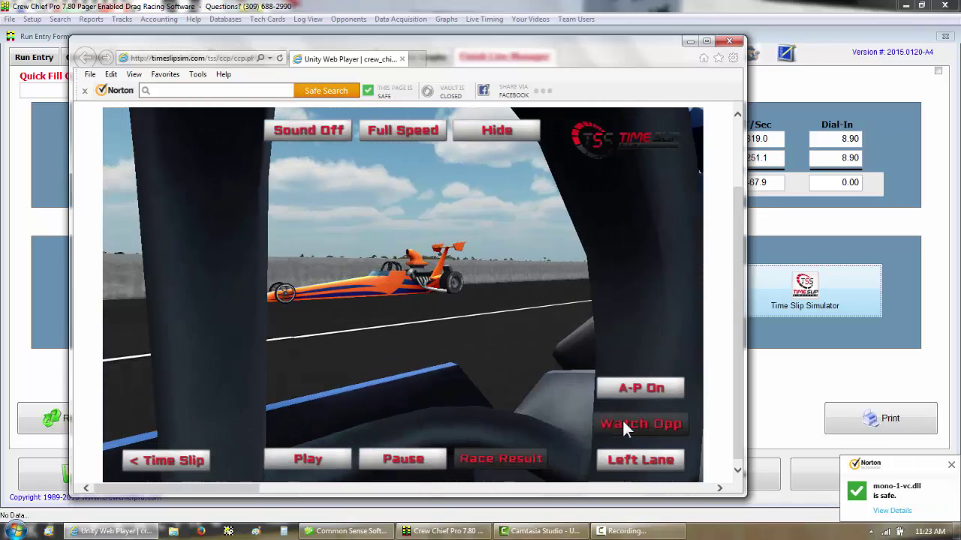
{"action": "left_click", "coordinate": [622, 420]}
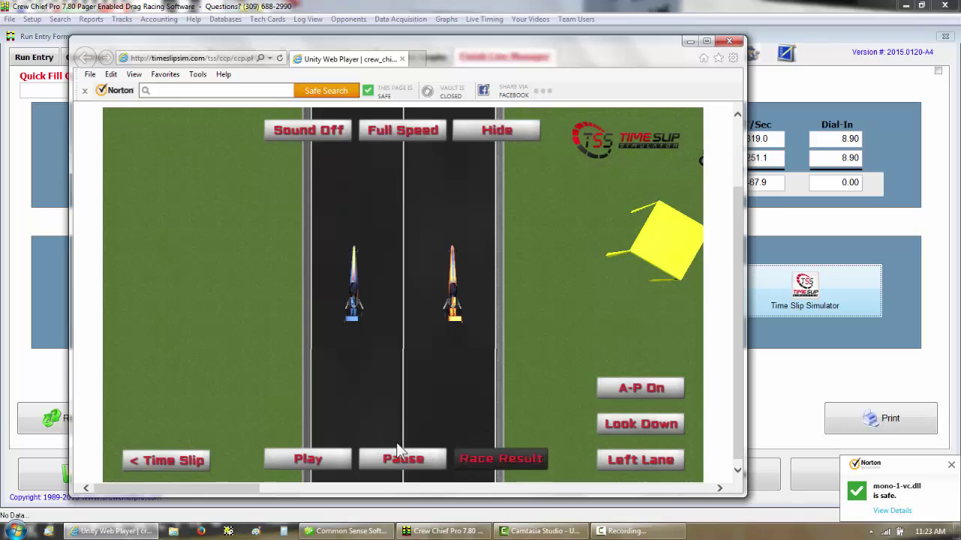
{"action": "left_click", "coordinate": [312, 459]}
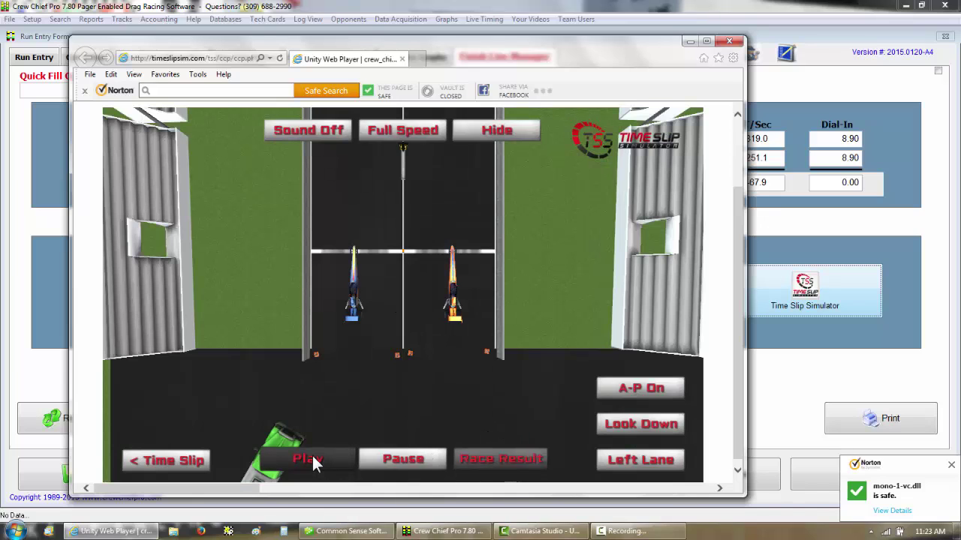